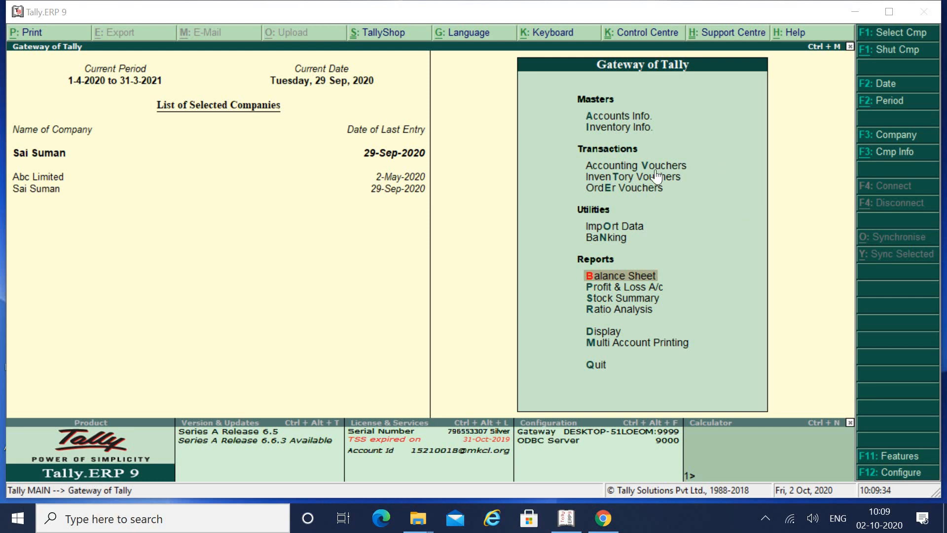
# Start a payment accounting voucher with cost class Not Applicable and DCB Bank A/c as the paying account
pyautogui.click(636, 170)
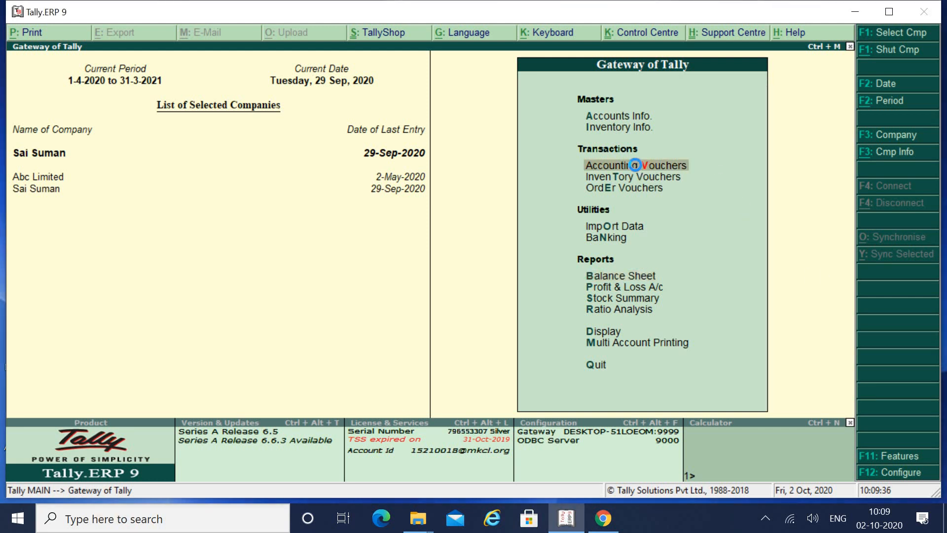
pyautogui.click(637, 170)
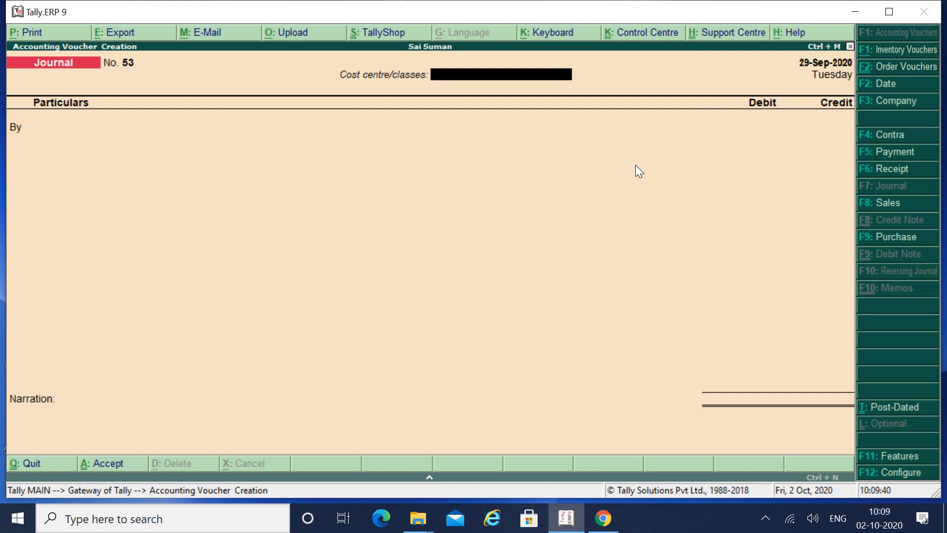
pyautogui.press('F5')
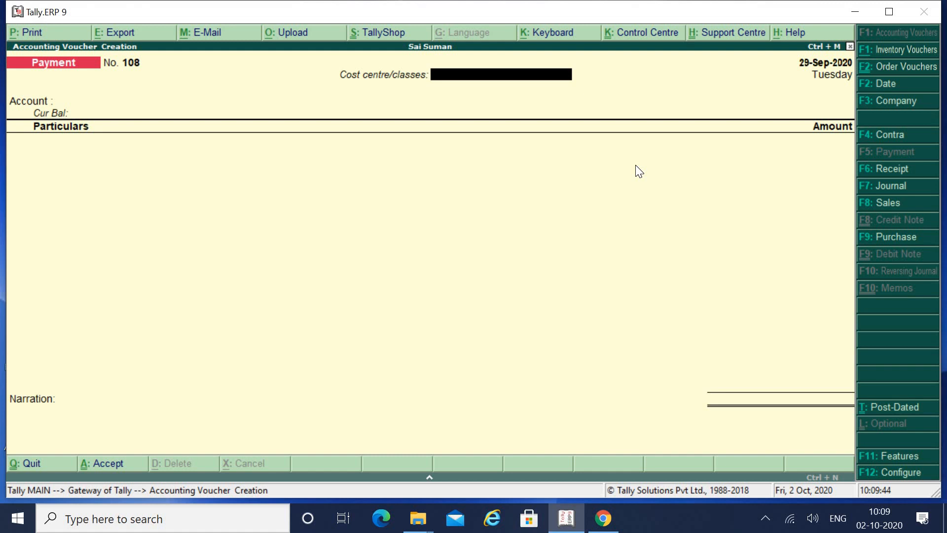
pyautogui.press('Return')
pyautogui.write('DC')
pyautogui.press('Return')
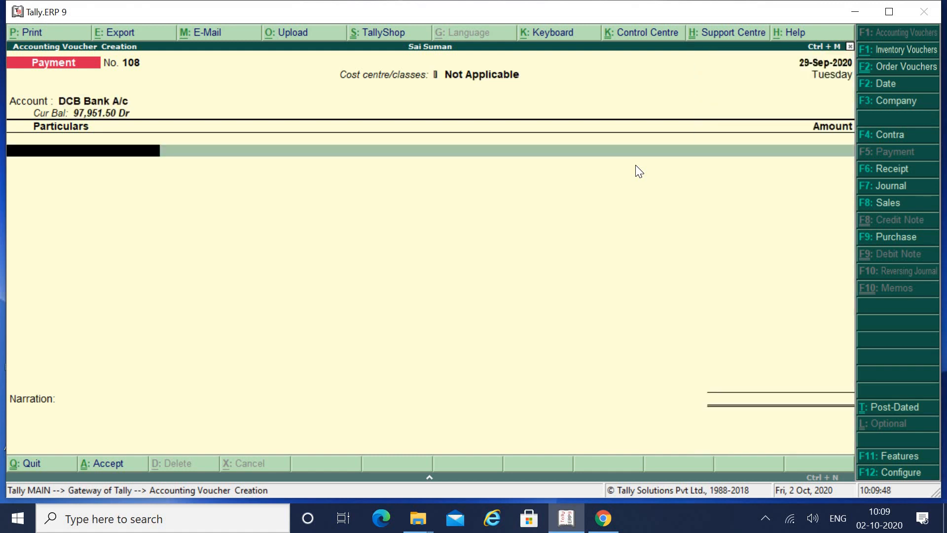
# Debit the contractor's personal ledger with 9,900 in the payment voucher and allocate the amount On Account
pyautogui.write('Bab')
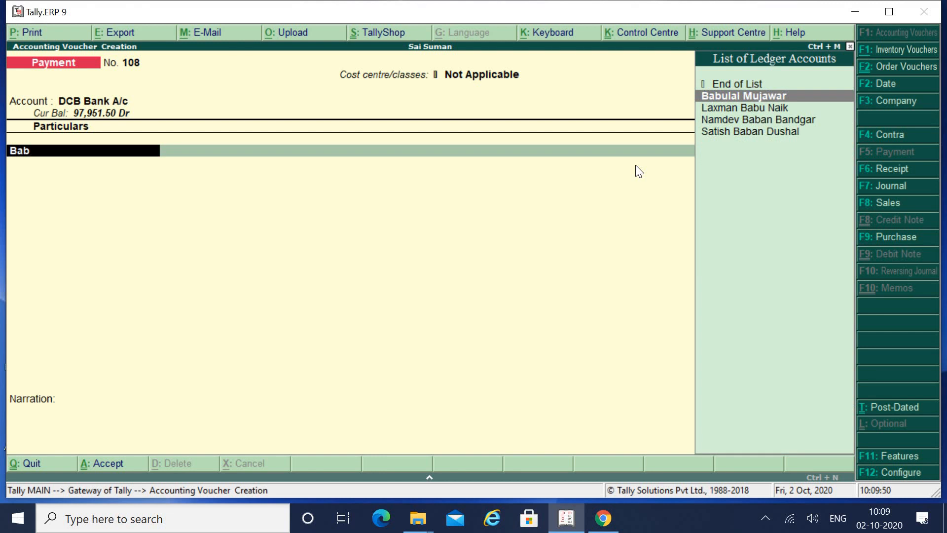
pyautogui.press('Return')
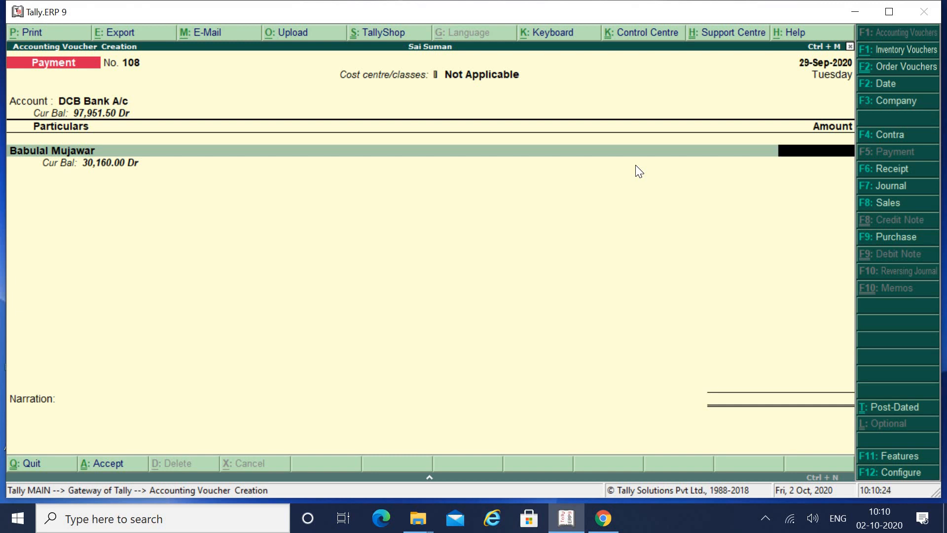
pyautogui.write('9900')
pyautogui.press('Return')
pyautogui.press('Return')
pyautogui.press('Return')
pyautogui.press('Return')
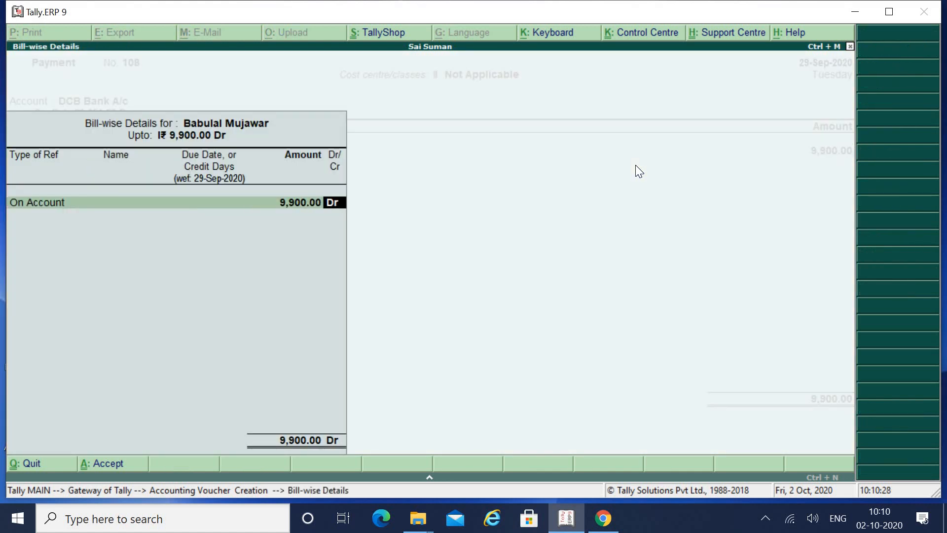
pyautogui.press('Return')
pyautogui.press('Return')
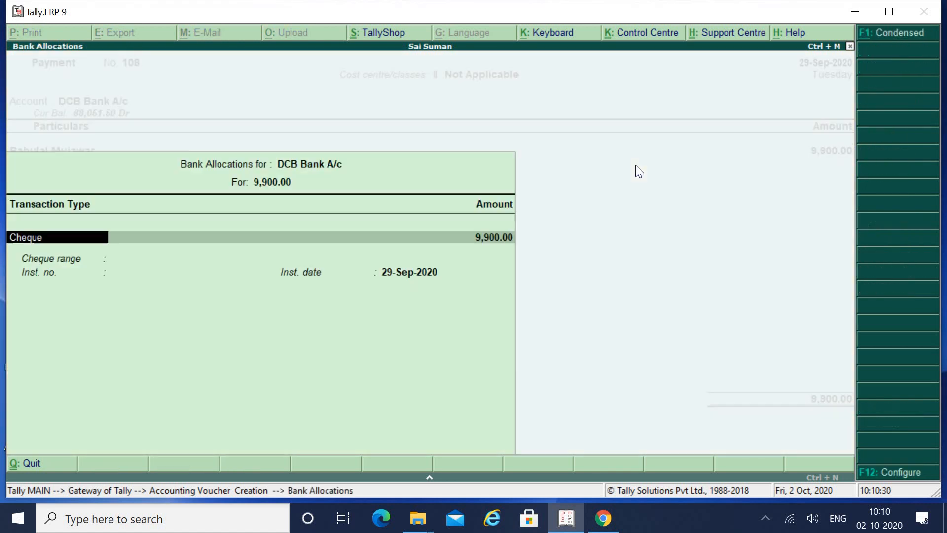
# Allocate the 9,900 bank payment as a Cheque transaction, leaving the cheque range and instrument number blank
pyautogui.press('Return')
pyautogui.press('Return')
pyautogui.press('Return')
pyautogui.press('Return')
pyautogui.press('Return')
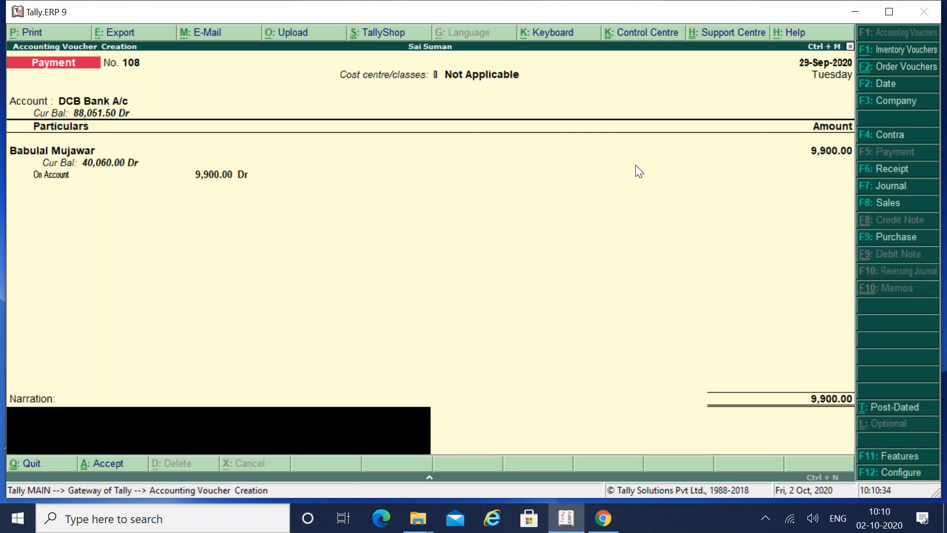
# Enter the narration "622 being payment made after deducting tds of Rs. 100" and save the payment voucher
pyautogui.write('622 being pay')
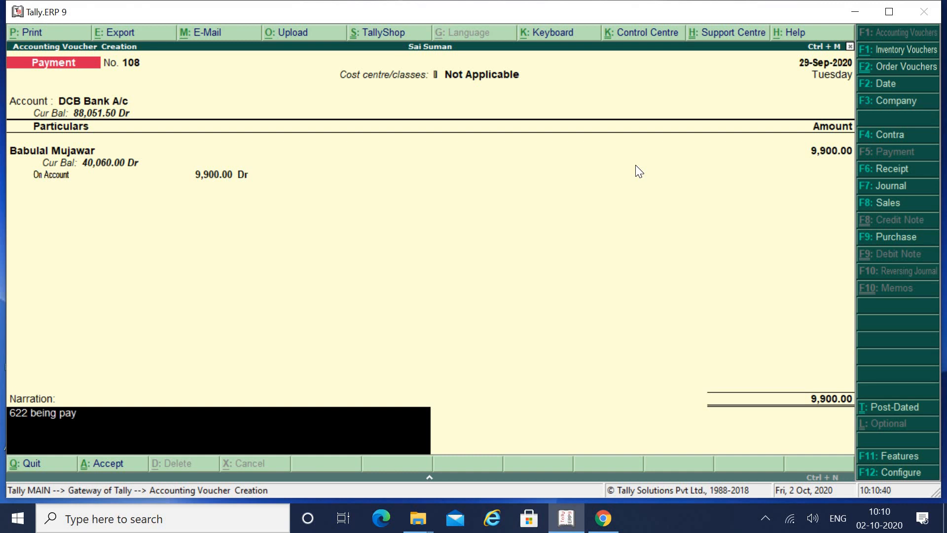
pyautogui.write('ment made after deducting tds')
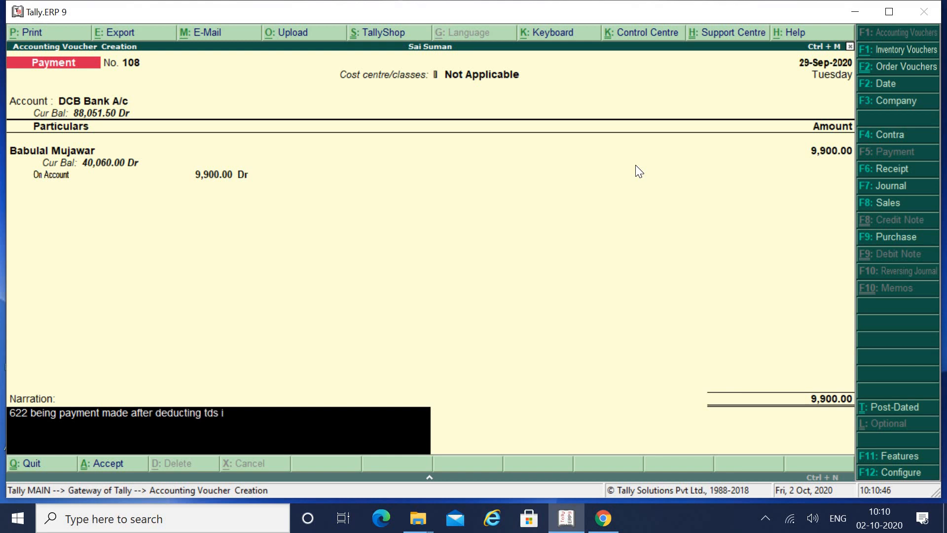
pyautogui.write(' of Rs. 100')
pyautogui.press('Return')
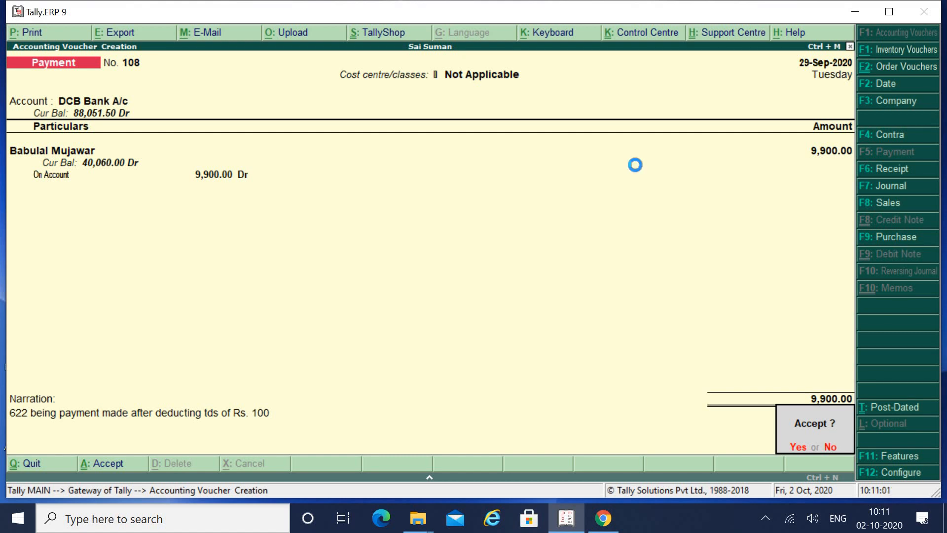
pyautogui.press('Return')
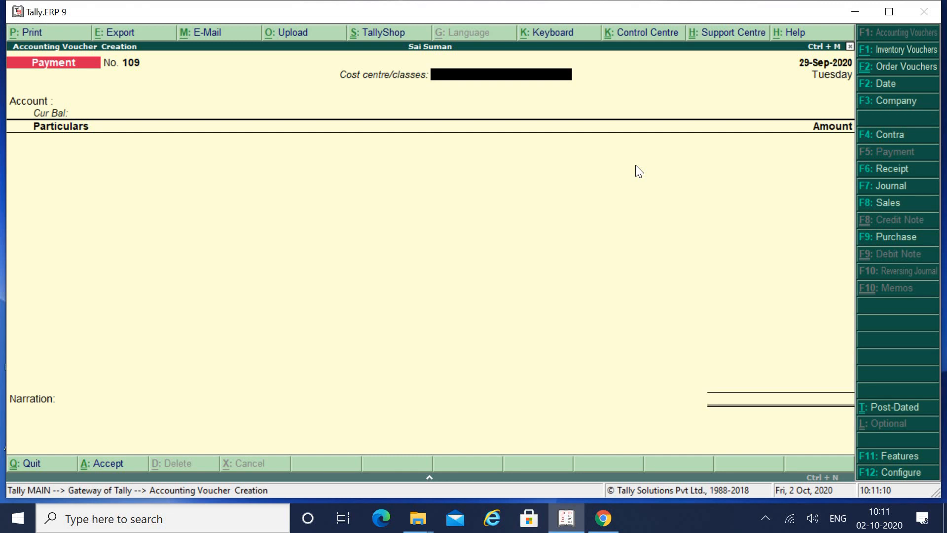
# Start a journal voucher with cost class Not Applicable, debiting Bandhkam 10,000 allocated to the Labour Cost cost centre
pyautogui.press('F7')
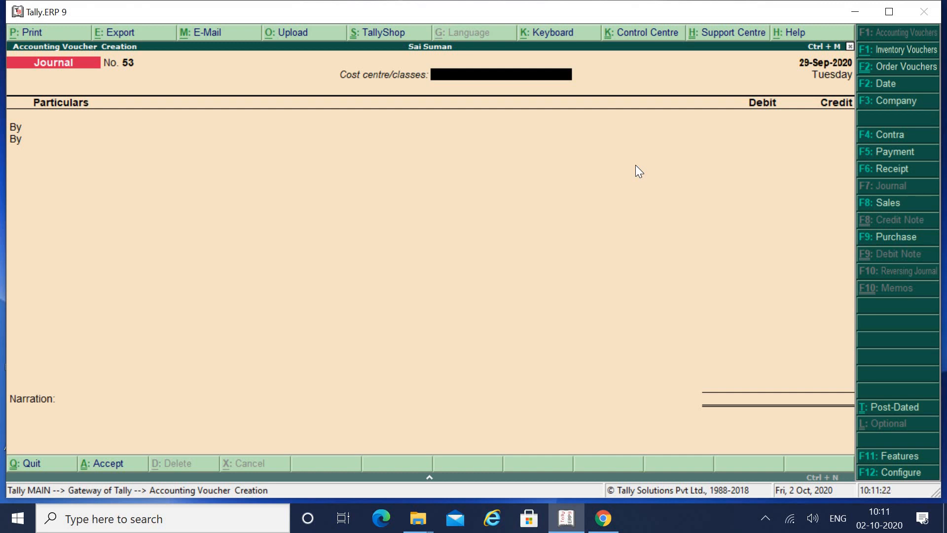
pyautogui.press('Return')
pyautogui.write('Ban')
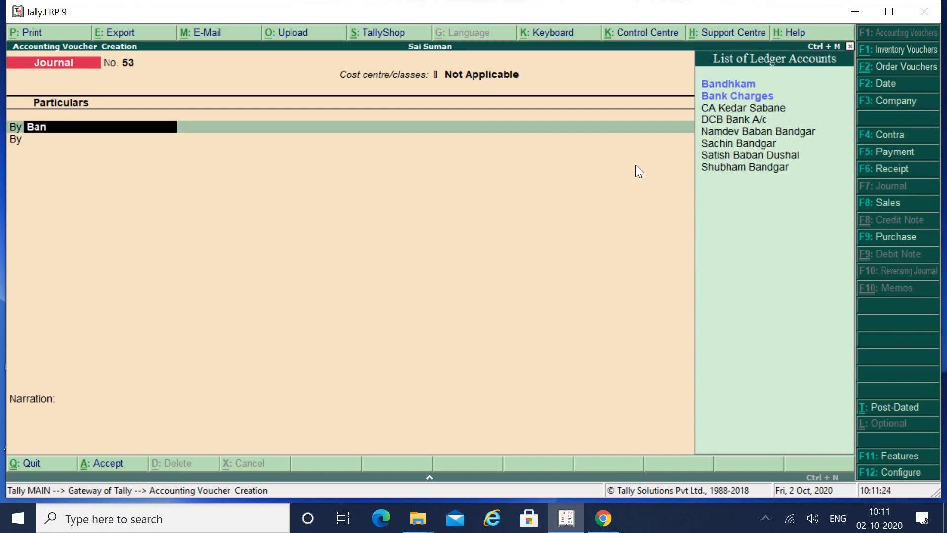
pyautogui.press('Return')
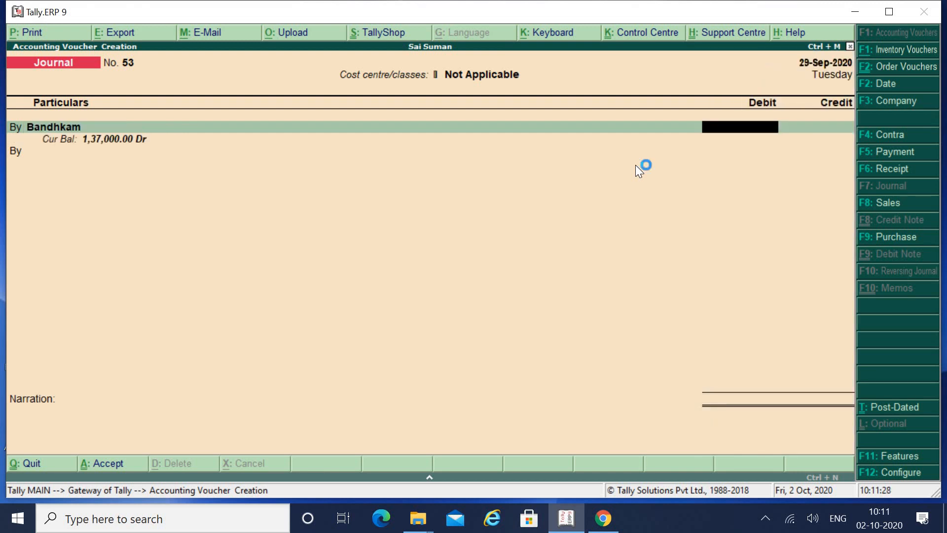
pyautogui.write('10000')
pyautogui.press('Return')
pyautogui.press('Return')
pyautogui.press('Return')
pyautogui.press('Return')
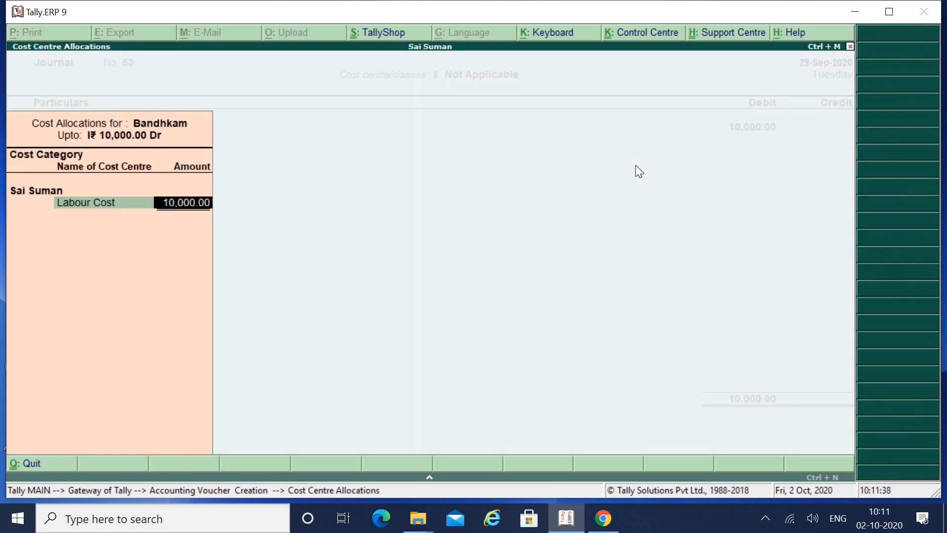
# Credit the contractor's personal ledger with 9,900 in the journal and allocate the amount On Account
pyautogui.press('t')
pyautogui.press('Return')
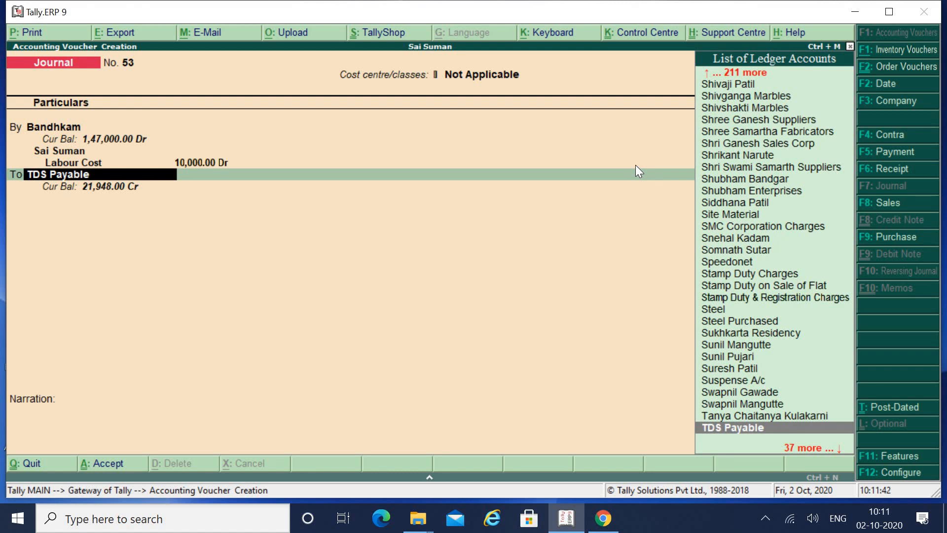
pyautogui.write('Ba')
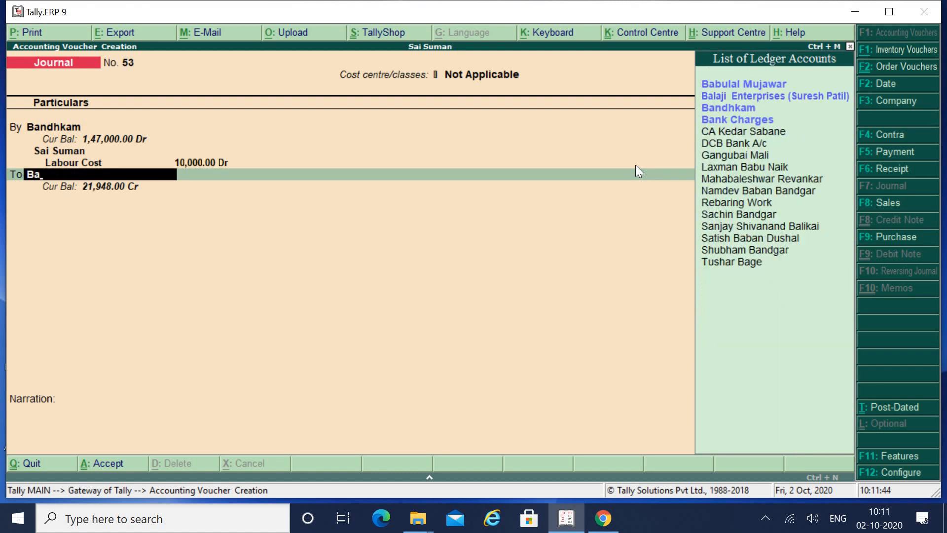
pyautogui.press('Return')
pyautogui.write('9900')
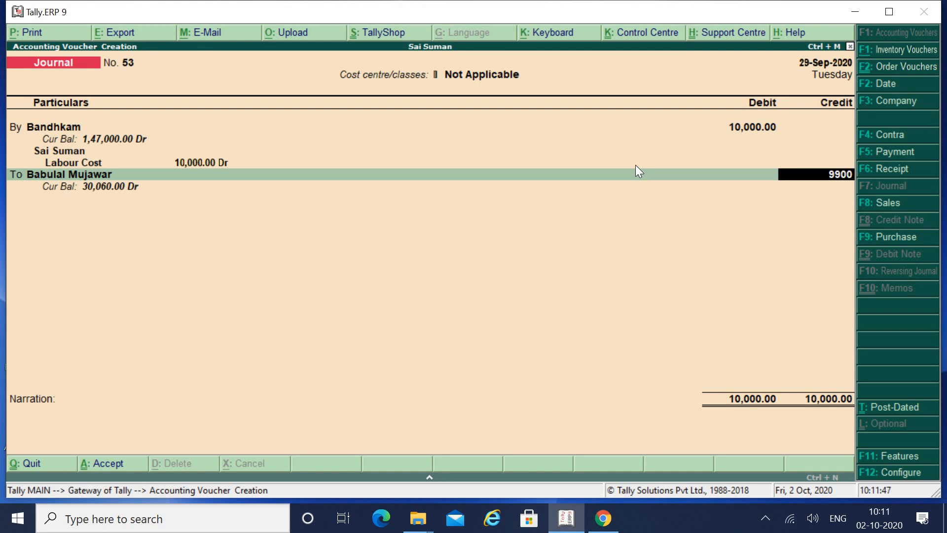
pyautogui.press('Return')
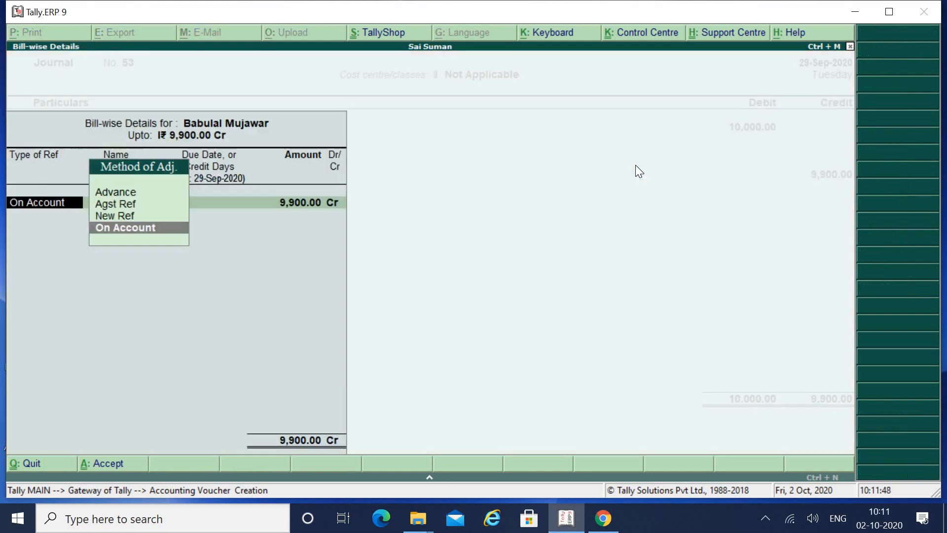
pyautogui.press('Return')
pyautogui.press('Return')
pyautogui.press('Return')
# Add a credit line of 100 to TDS Payable in the journal voucher
pyautogui.press('Return')
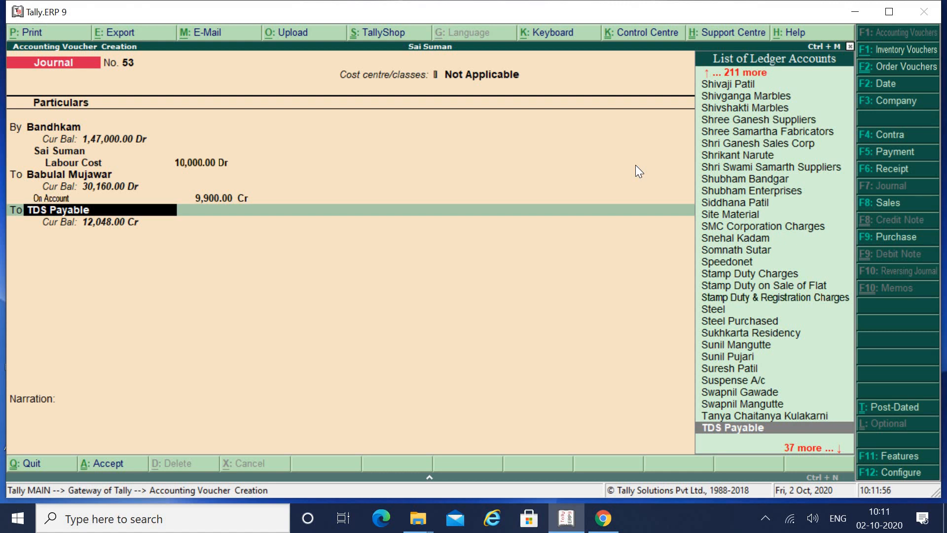
pyautogui.press('Return')
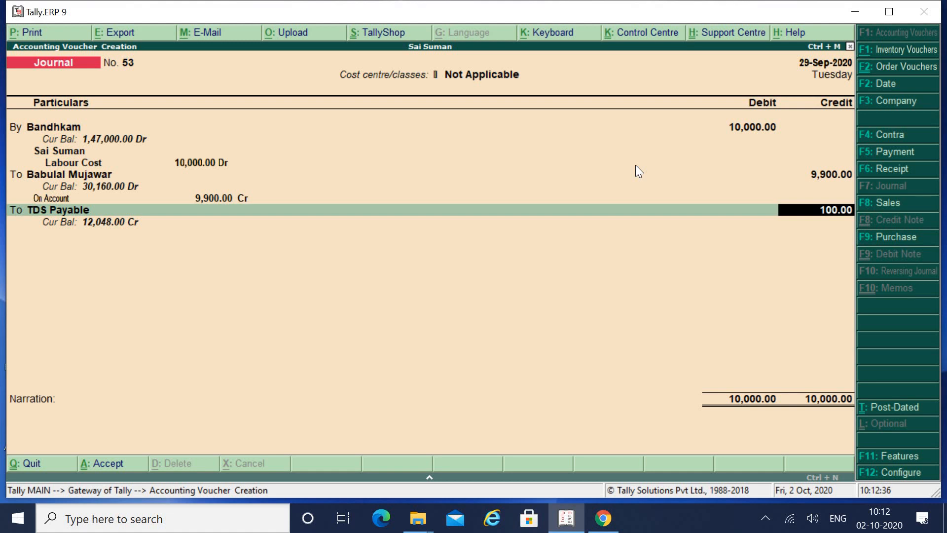
pyautogui.press('Return')
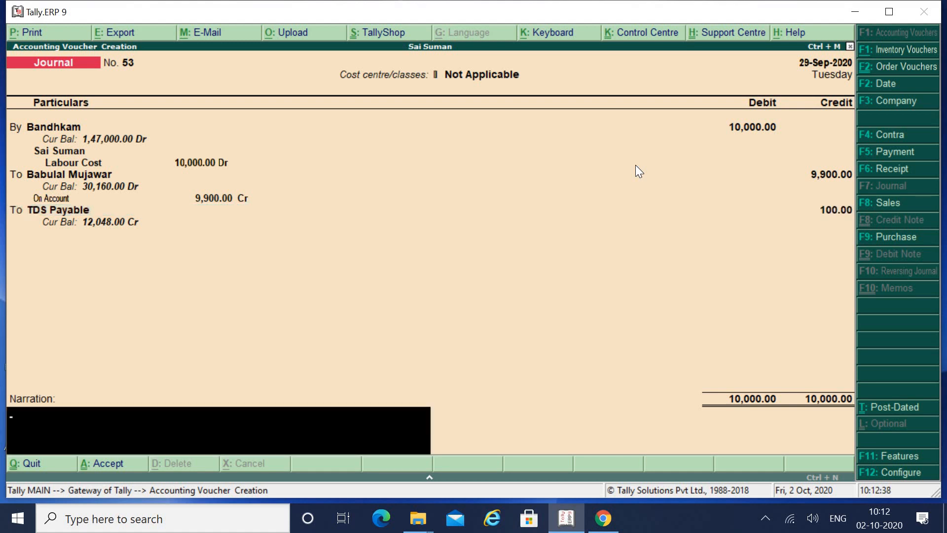
# Enter the journal narration "being expense realised and tds deduted"
pyautogui.write('being expense rea')
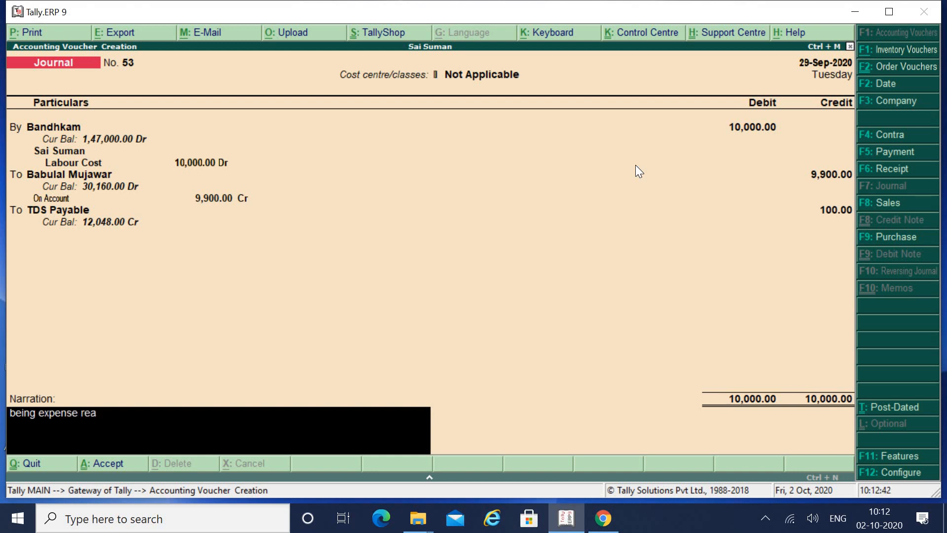
pyautogui.write('lised')
pyautogui.write(' and tds de')
pyautogui.write('du')
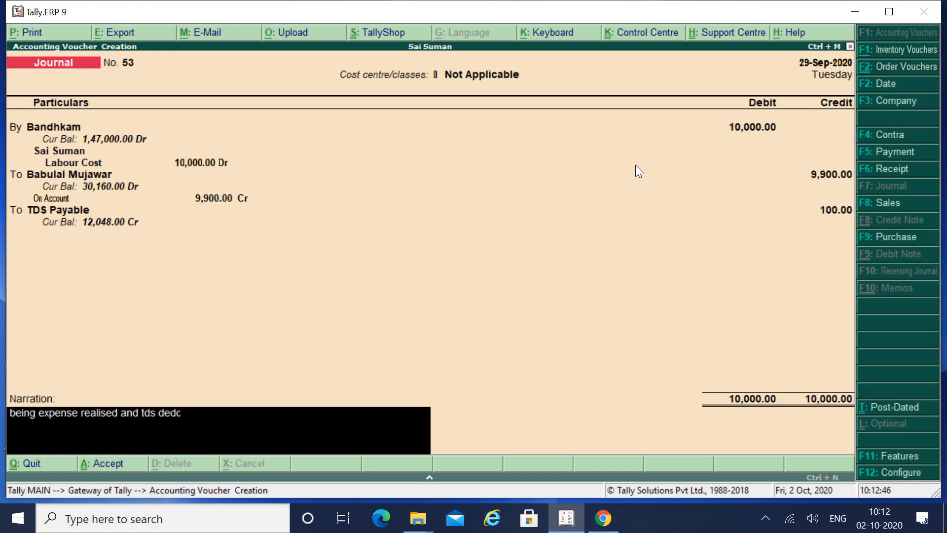
pyautogui.press('BackSpace')
pyautogui.write('uted')
pyautogui.press('Return')
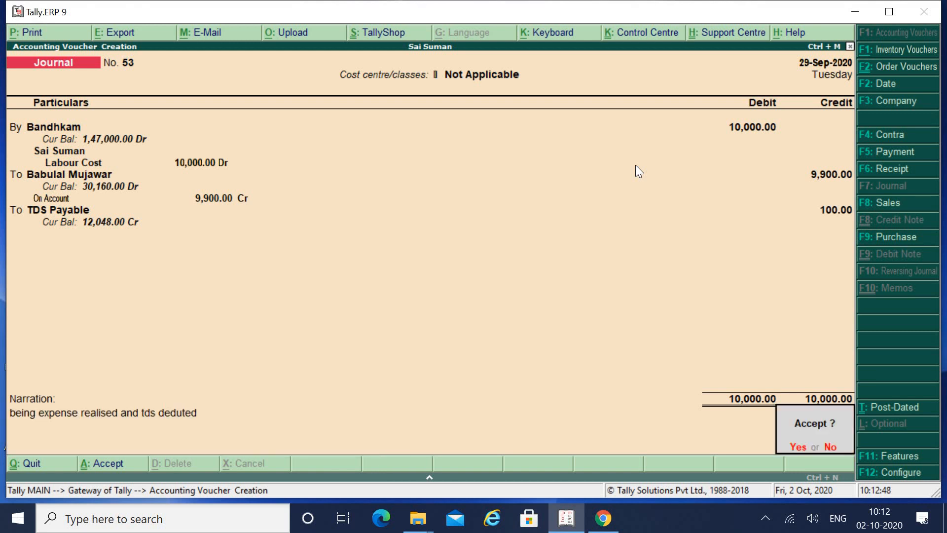